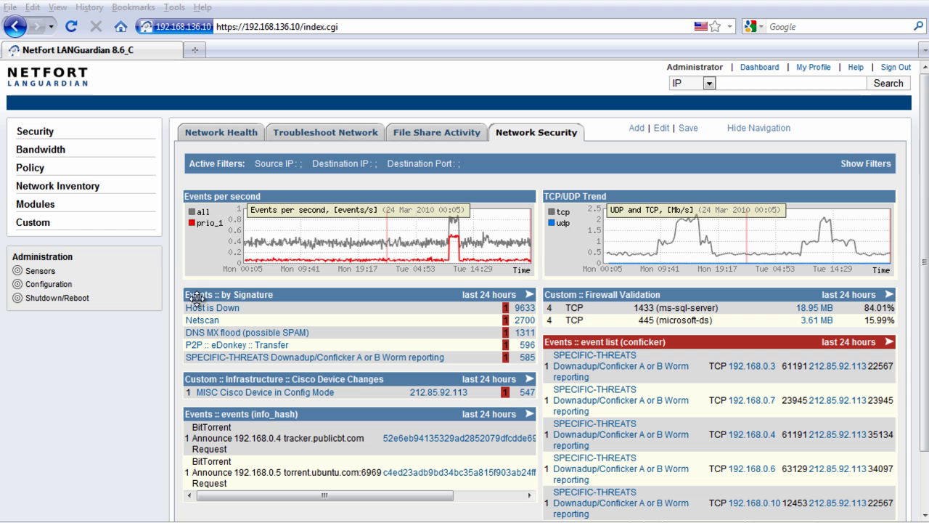
Open the full Events by Signature report and expand the Netscan row's breakdown options
{"action": "left_click", "coordinate": [529, 294]}
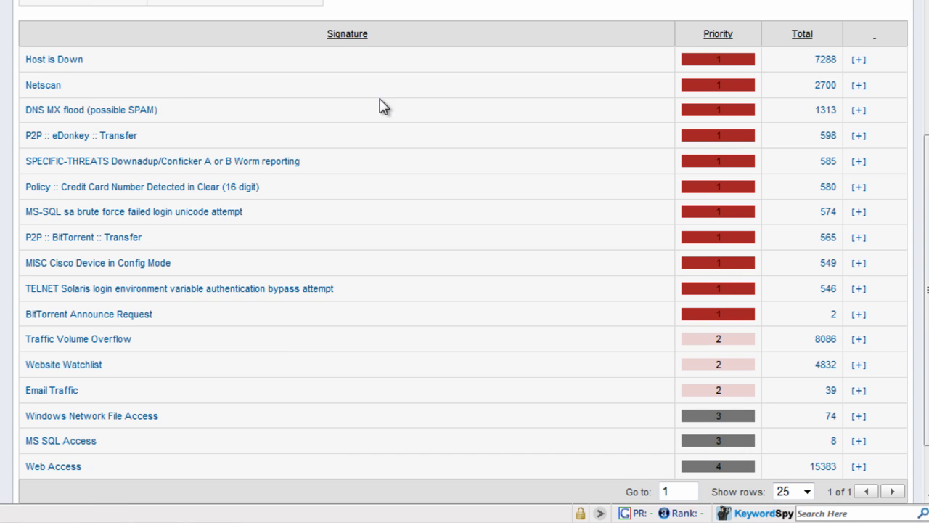
{"action": "left_click", "coordinate": [858, 87]}
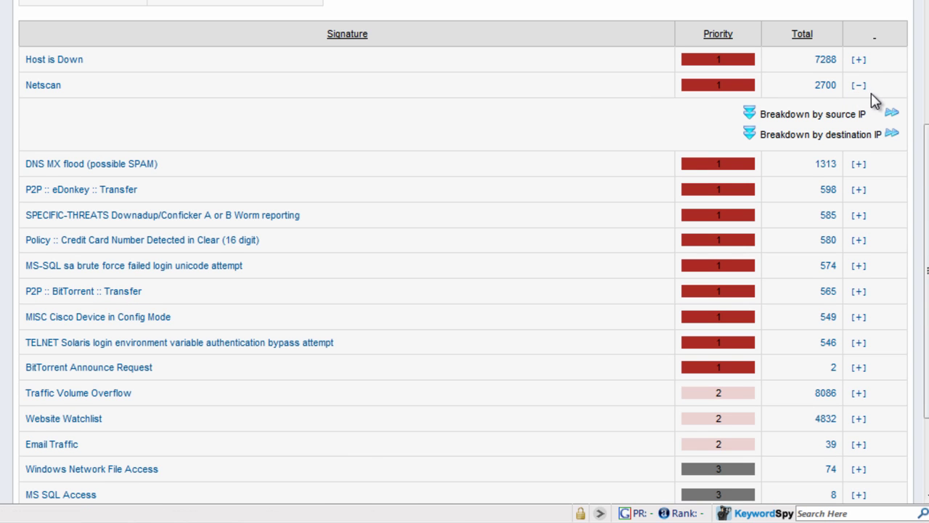
Break Netscan down by source IP and list all 2700 events from 192.168.0.240
{"action": "left_click", "coordinate": [893, 116]}
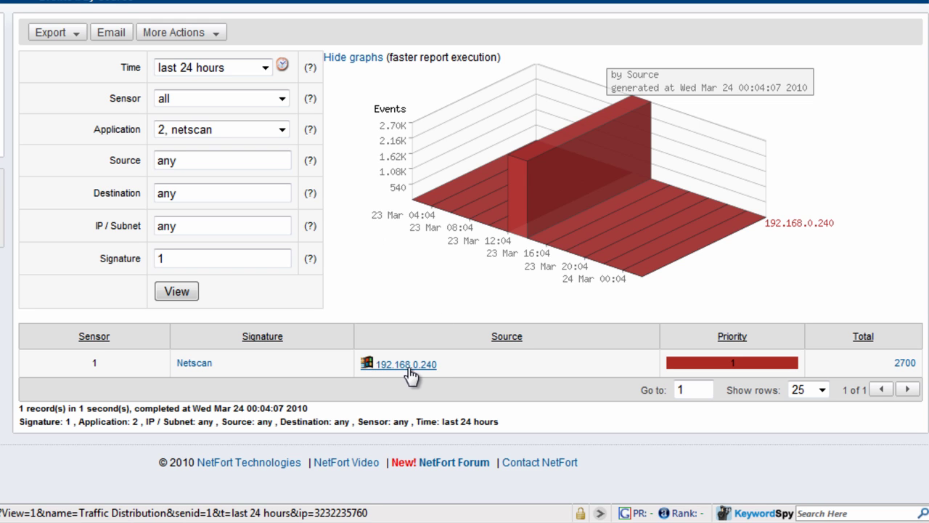
{"action": "left_click_drag", "start_coordinate": [439, 372], "coordinate": [376, 373]}
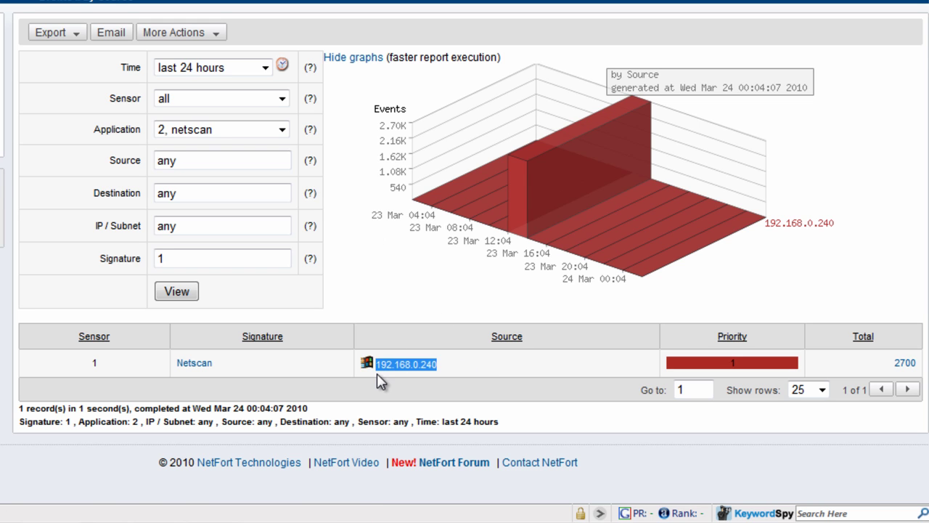
{"action": "left_click", "coordinate": [446, 382]}
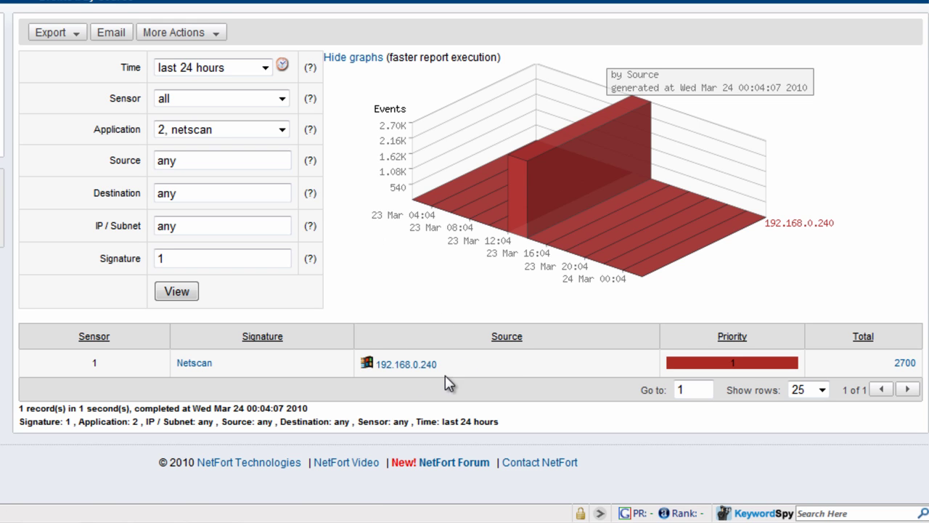
{"action": "left_click", "coordinate": [911, 365]}
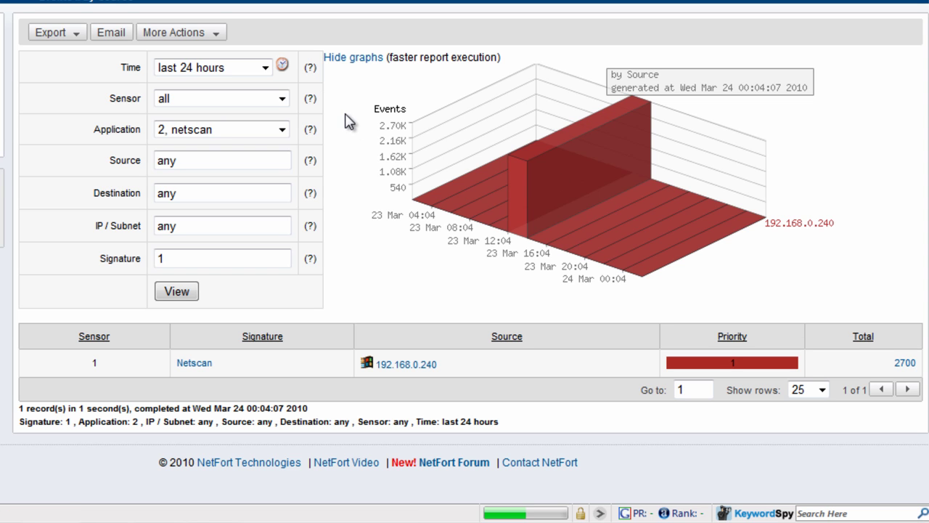
{"action": "scroll", "coordinate": [349, 128], "scroll_direction": "down", "scroll_amount": 3}
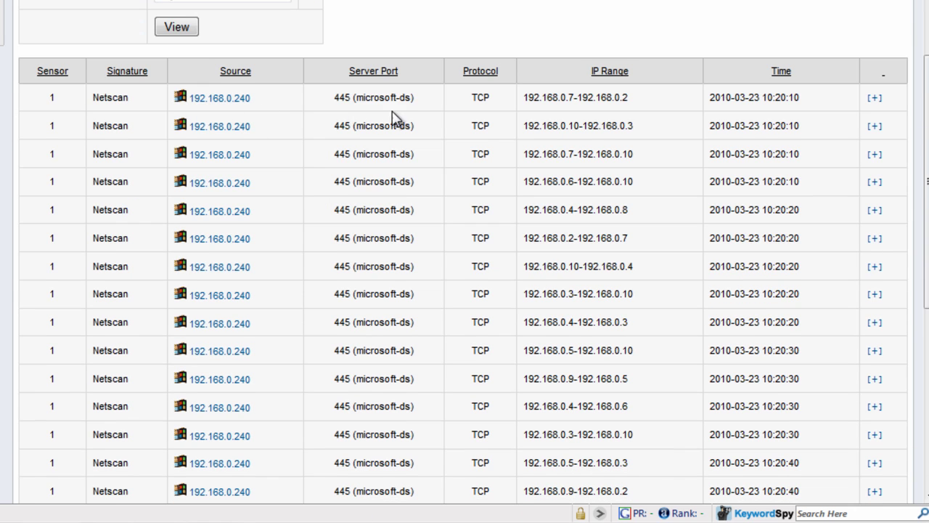
{"action": "left_click_drag", "start_coordinate": [330, 109], "coordinate": [415, 106]}
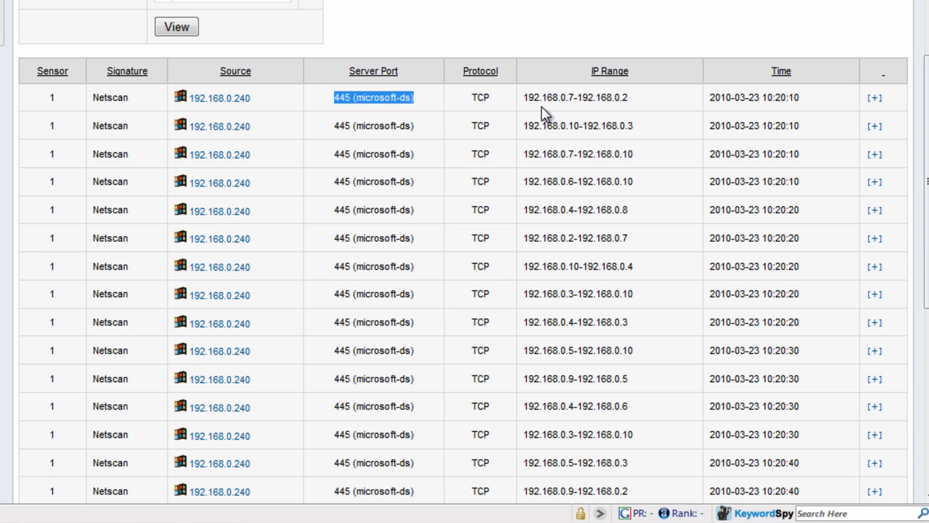
{"action": "left_click_drag", "start_coordinate": [523, 102], "coordinate": [637, 109]}
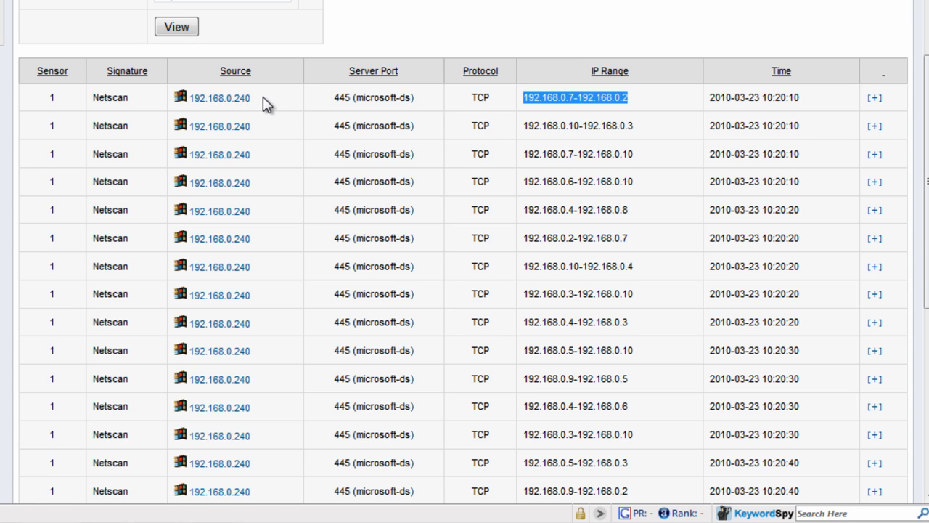
{"action": "left_click_drag", "start_coordinate": [259, 103], "coordinate": [198, 108]}
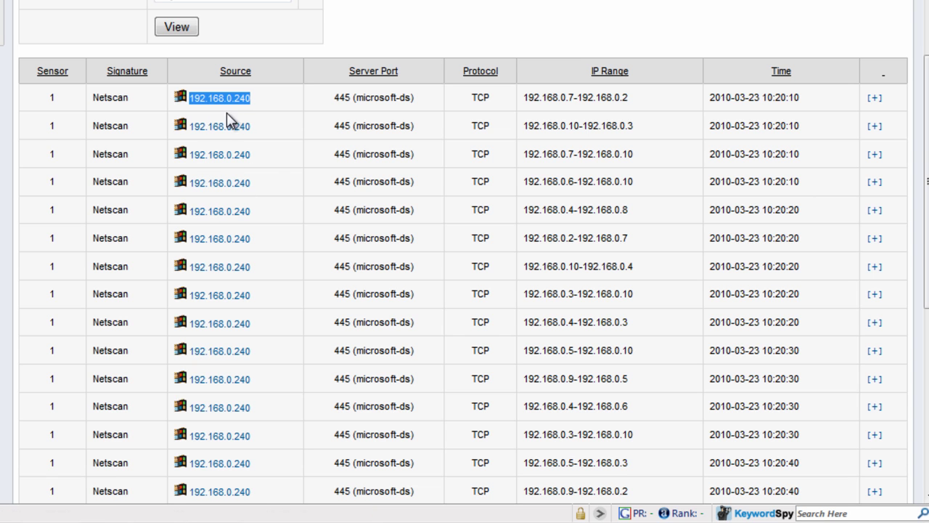
{"action": "left_click", "coordinate": [255, 105]}
{"action": "scroll", "coordinate": [257, 116], "scroll_direction": "up", "scroll_amount": 5}
Review the Netscan events with users' full names in the Full Name column, then return to the dashboard
{"action": "left_click", "coordinate": [348, 36]}
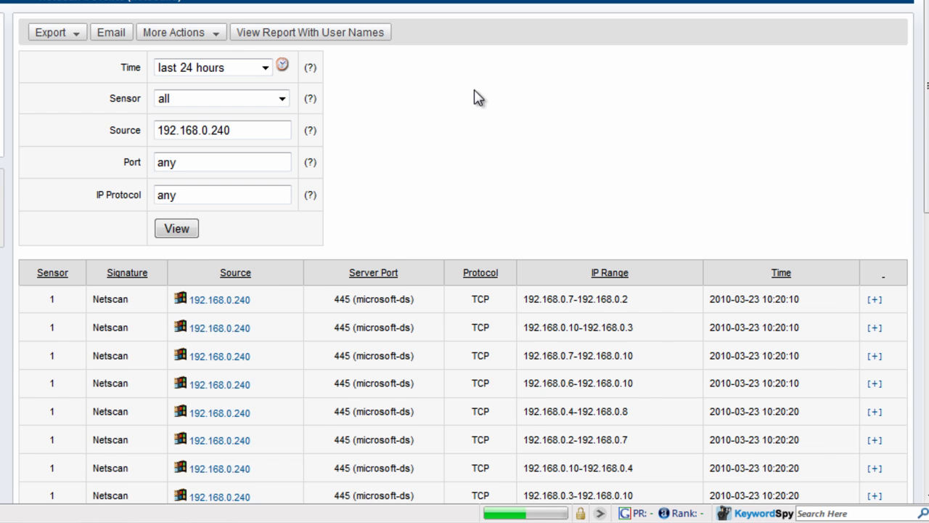
{"action": "scroll", "coordinate": [298, 141], "scroll_direction": "down", "scroll_amount": 4}
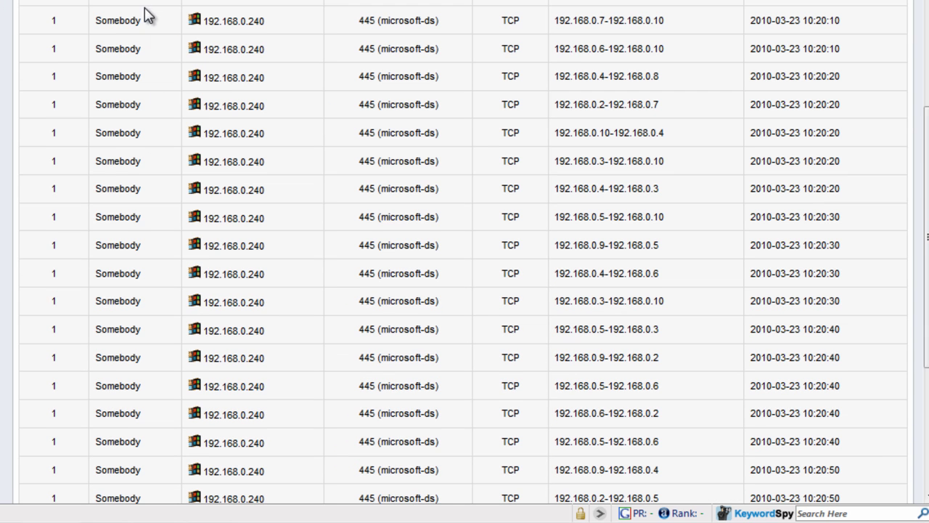
{"action": "scroll", "coordinate": [118, 65], "scroll_direction": "up", "scroll_amount": 3}
{"action": "double_click", "coordinate": [117, 64]}
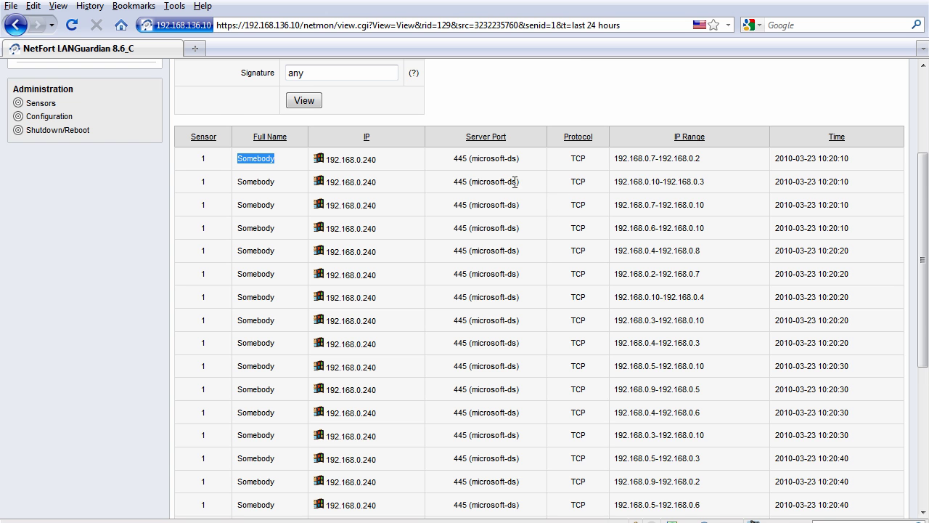
{"action": "scroll", "coordinate": [508, 180], "scroll_direction": "up", "scroll_amount": 3}
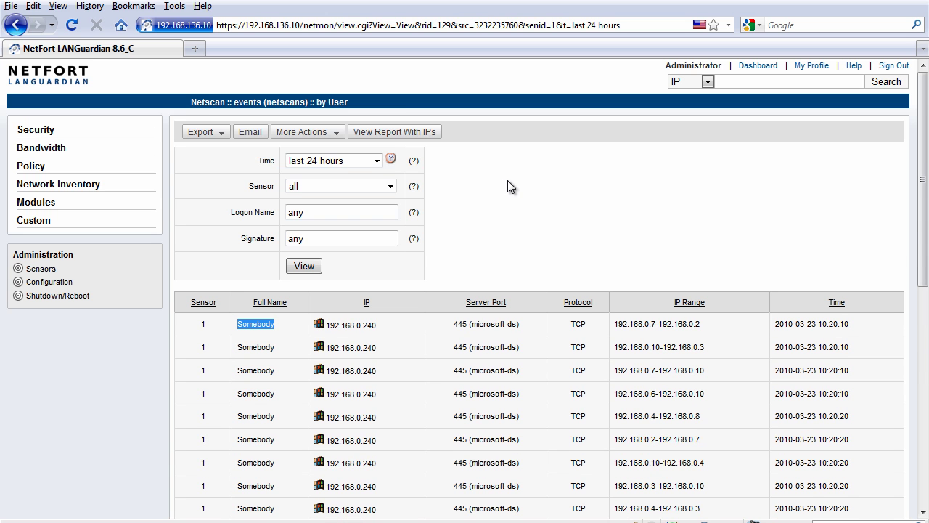
{"action": "left_click", "coordinate": [62, 77]}
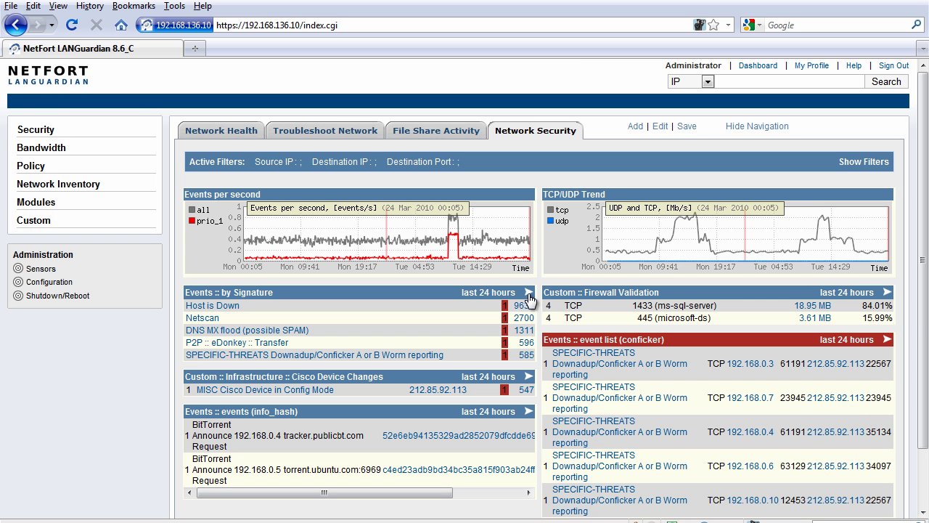
Open the full report from the Events :: by Signature panel header
{"action": "left_click", "coordinate": [528, 293]}
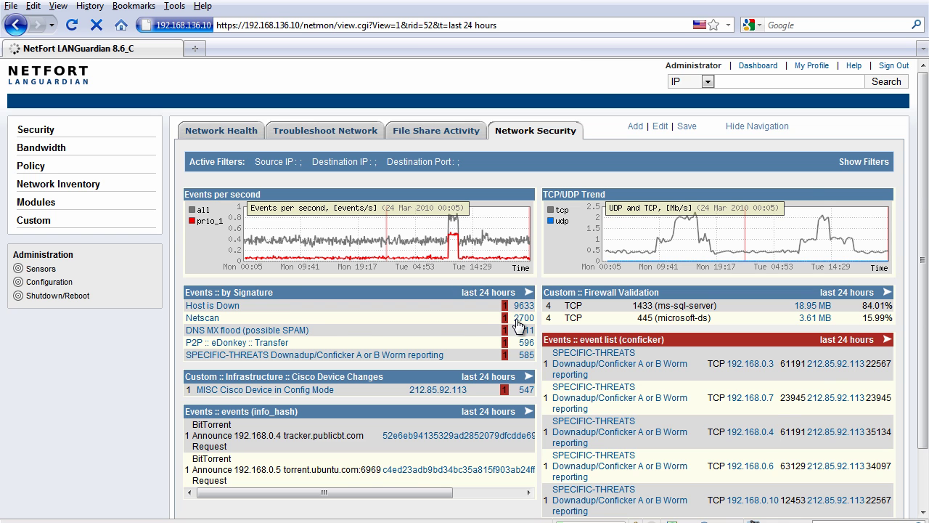
Break the Conficker worm signature down by source IP and list the 82 events from 192.168.0.10
{"action": "scroll", "coordinate": [459, 287], "scroll_direction": "down", "scroll_amount": 5}
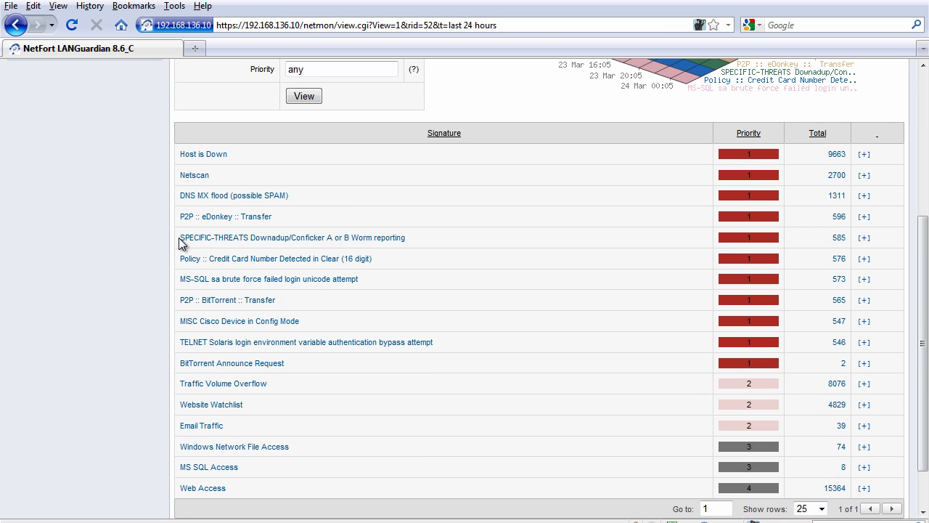
{"action": "left_click_drag", "start_coordinate": [180, 239], "coordinate": [479, 243]}
{"action": "left_click", "coordinate": [437, 241]}
{"action": "left_click", "coordinate": [863, 238]}
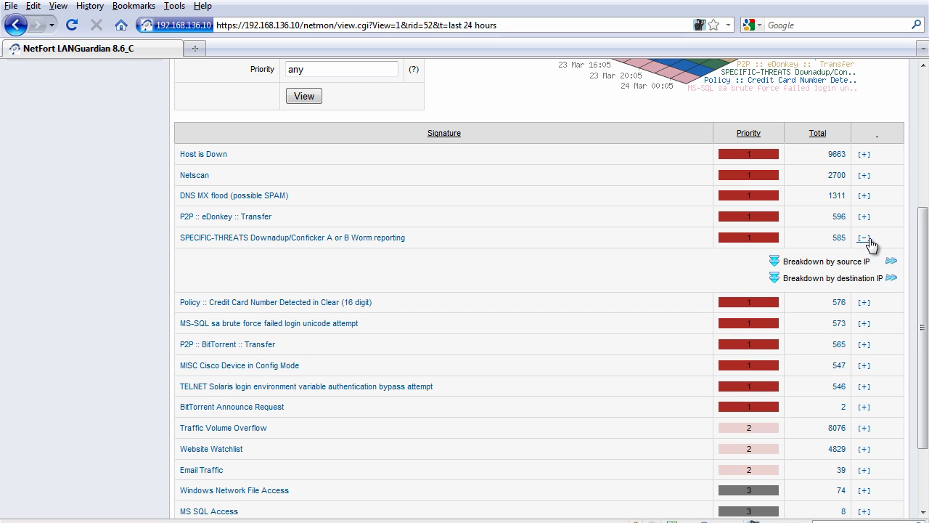
{"action": "left_click", "coordinate": [891, 263]}
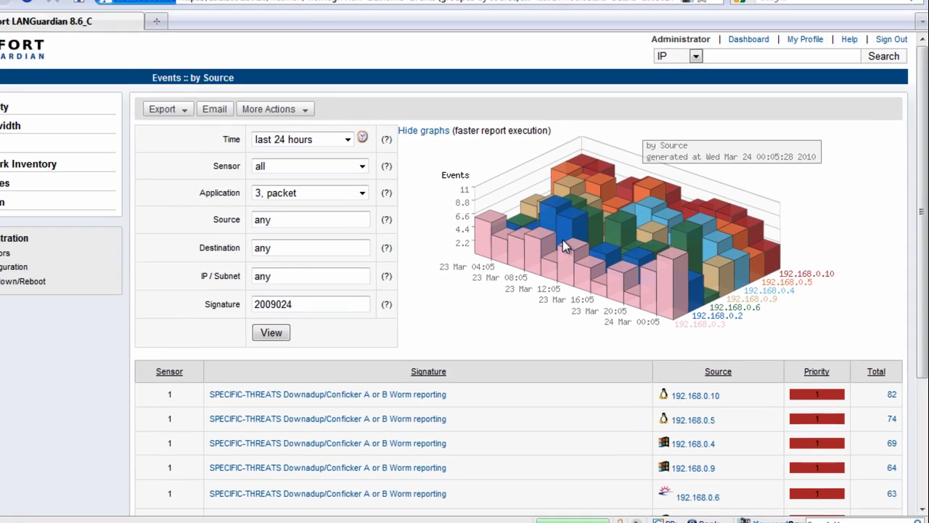
{"action": "scroll", "coordinate": [580, 255], "scroll_direction": "down", "scroll_amount": 3}
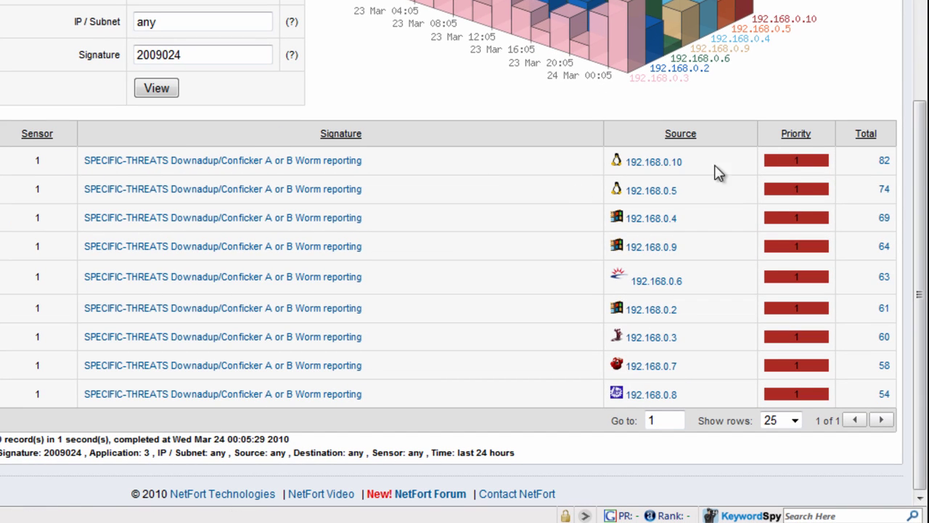
{"action": "left_click", "coordinate": [884, 162]}
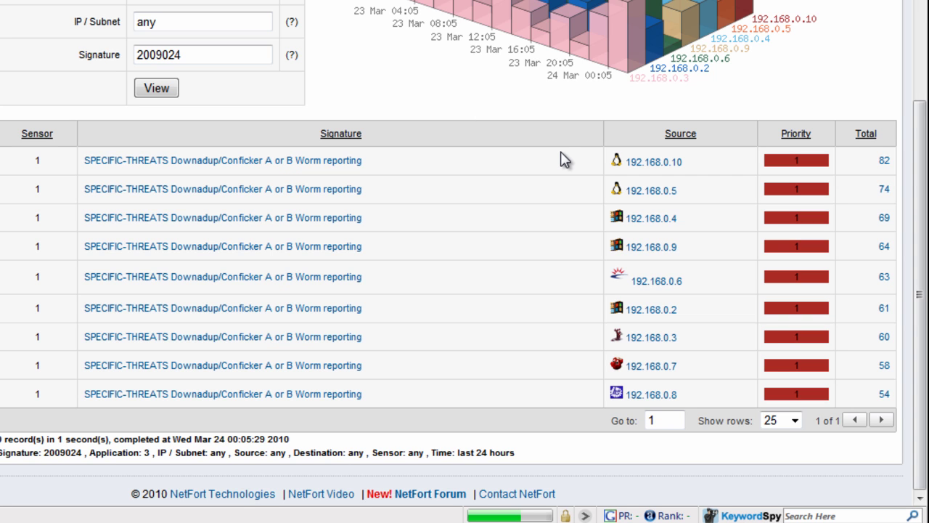
Review the signature 2009024 worm events, each from 192.168.0.x hosts to 212.85.92.113, with full names
{"action": "scroll", "coordinate": [566, 163], "scroll_direction": "down", "scroll_amount": 3}
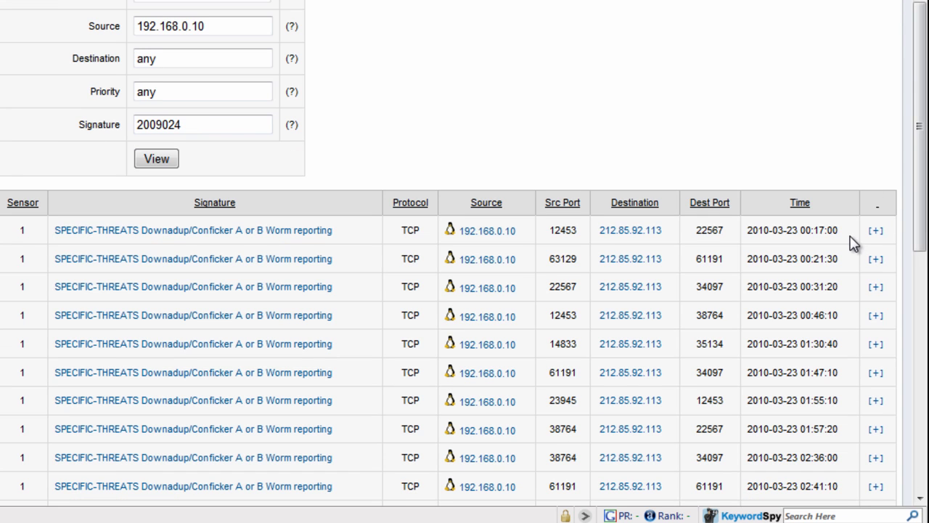
{"action": "left_click_drag", "start_coordinate": [839, 231], "coordinate": [740, 235]}
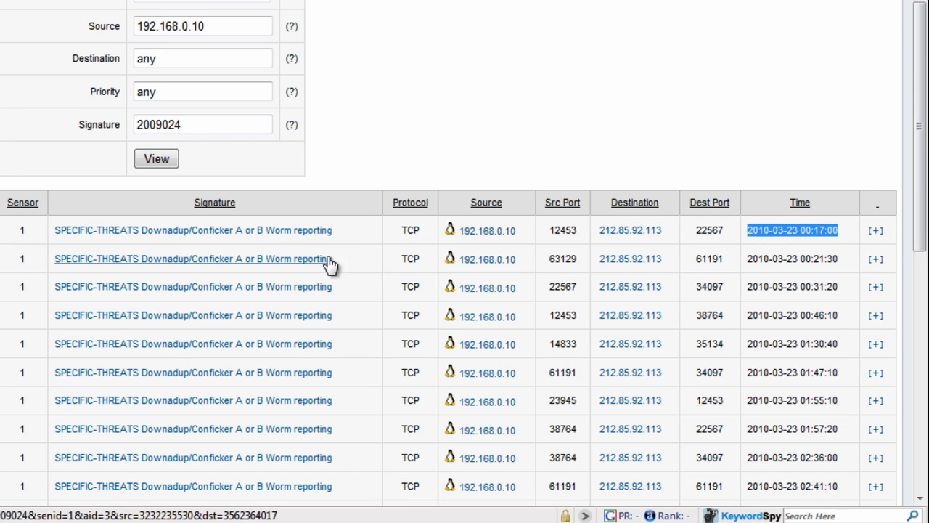
{"action": "scroll", "coordinate": [239, 242], "scroll_direction": "down", "scroll_amount": 3}
{"action": "scroll", "coordinate": [269, 222], "scroll_direction": "up", "scroll_amount": 6}
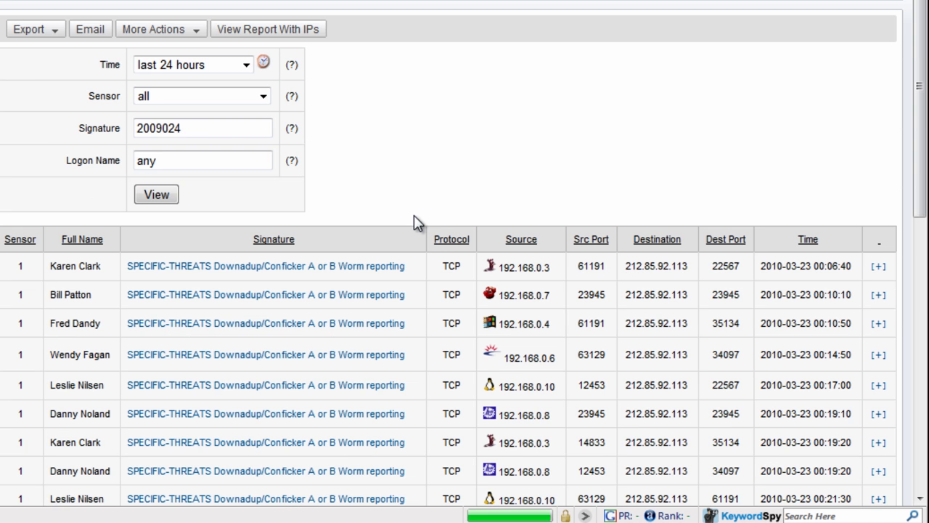
{"action": "scroll", "coordinate": [414, 215], "scroll_direction": "down", "scroll_amount": 6}
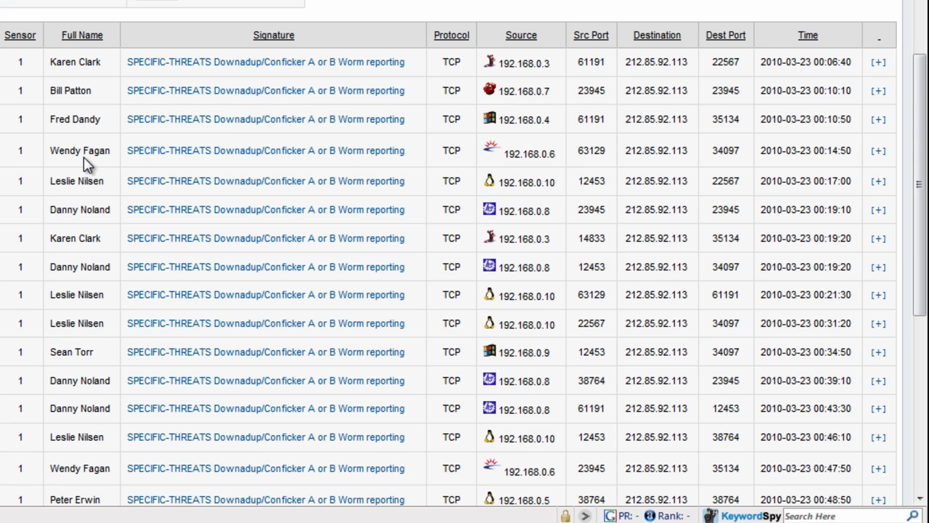
{"action": "scroll", "coordinate": [93, 209], "scroll_direction": "up", "scroll_amount": 3}
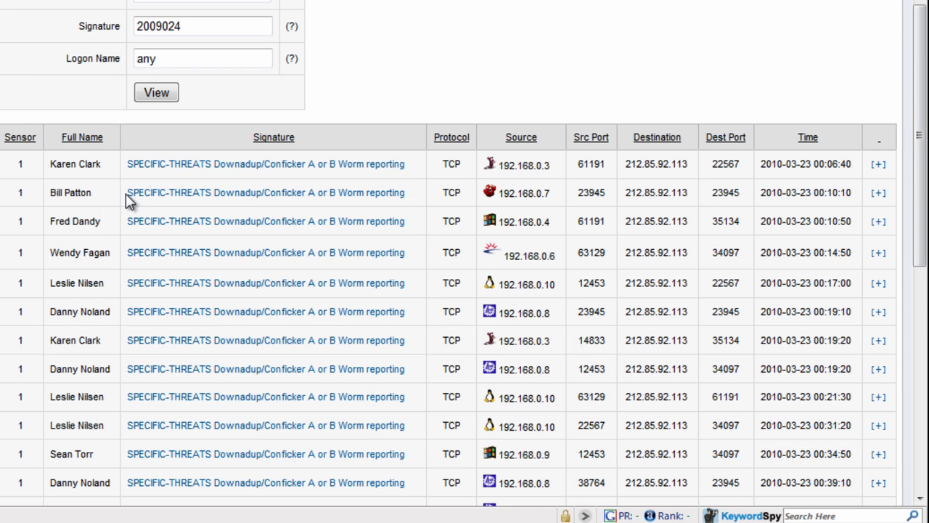
{"action": "left_click_drag", "start_coordinate": [417, 167], "coordinate": [131, 178]}
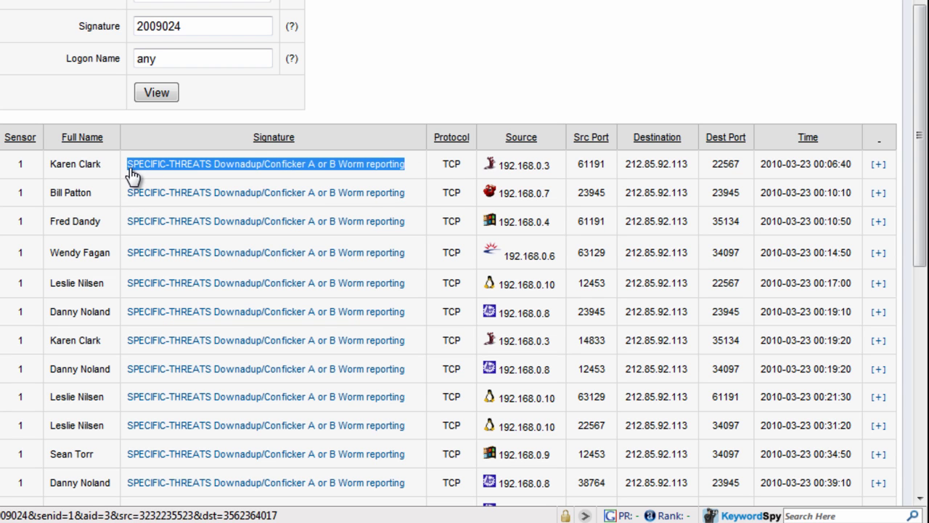
{"action": "left_click", "coordinate": [195, 187]}
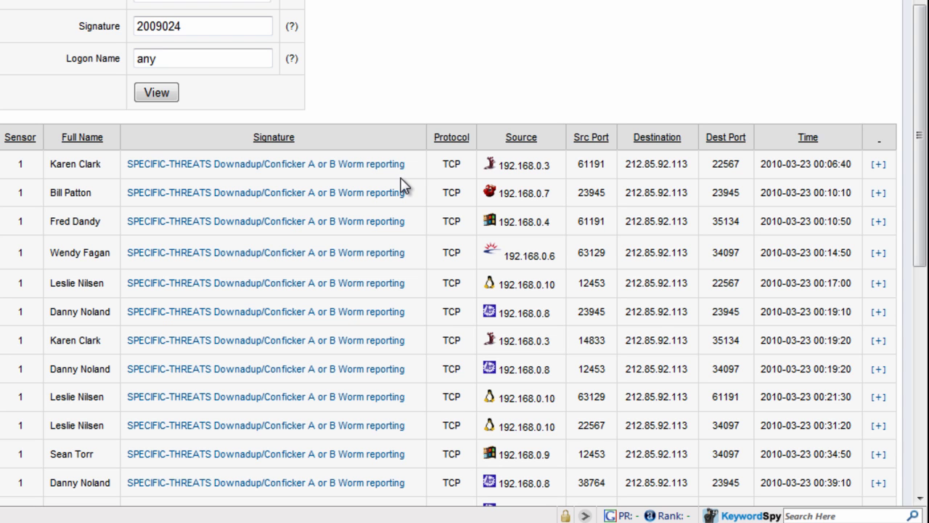
View the first Conficker worm event's raw packet and select its signature rule text
{"action": "left_click", "coordinate": [878, 164]}
{"action": "left_click", "coordinate": [847, 251]}
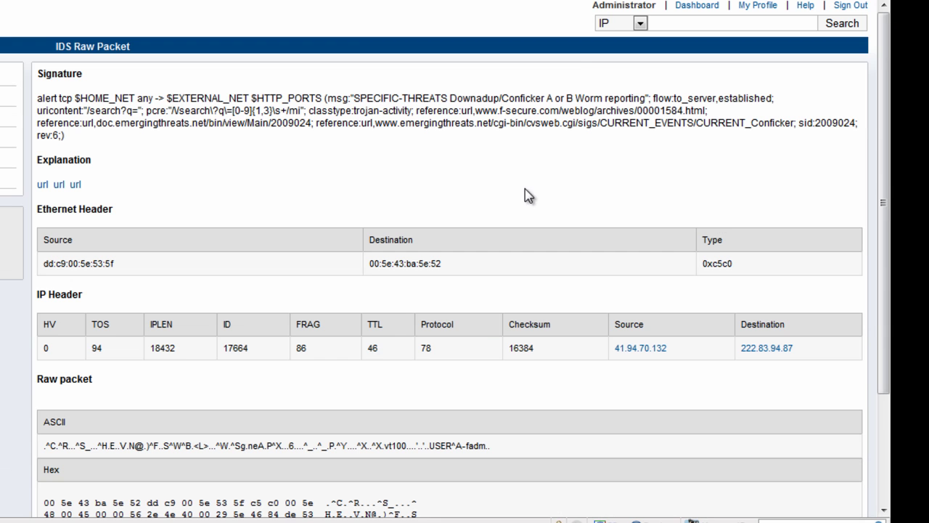
{"action": "scroll", "coordinate": [508, 195], "scroll_direction": "down", "scroll_amount": 3}
{"action": "scroll", "coordinate": [111, 286], "scroll_direction": "up", "scroll_amount": 1}
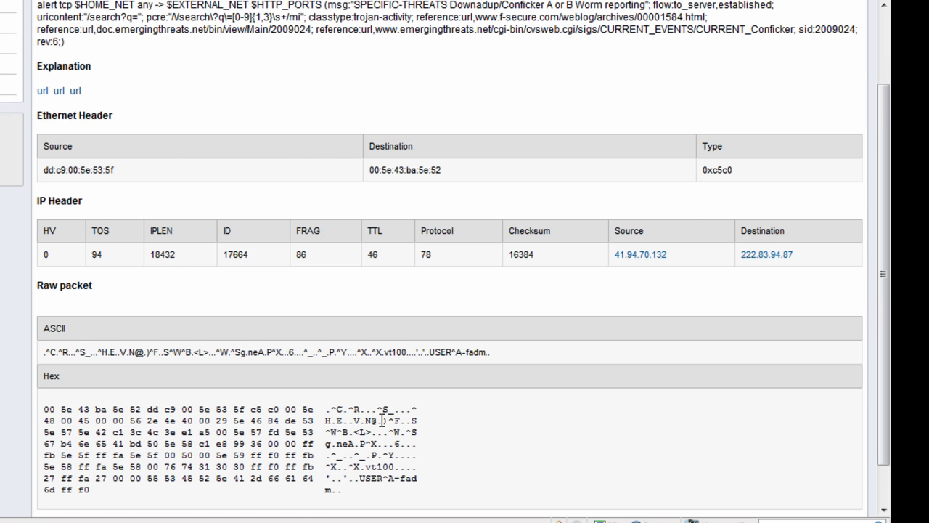
{"action": "scroll", "coordinate": [382, 419], "scroll_direction": "up", "scroll_amount": 2}
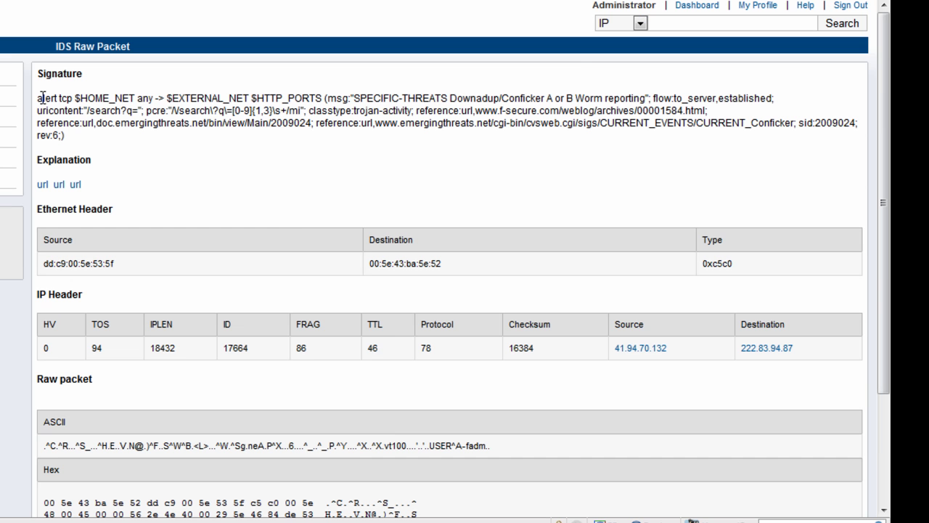
{"action": "mouse_move", "coordinate": [42, 97]}
{"action": "left_mouse_down"}
{"action": "mouse_move", "coordinate": [138, 123]}
{"action": "mouse_move", "coordinate": [65, 136]}
{"action": "left_mouse_up"}
{"action": "left_click", "coordinate": [191, 113]}
{"action": "left_click_drag", "start_coordinate": [64, 135], "coordinate": [33, 100]}
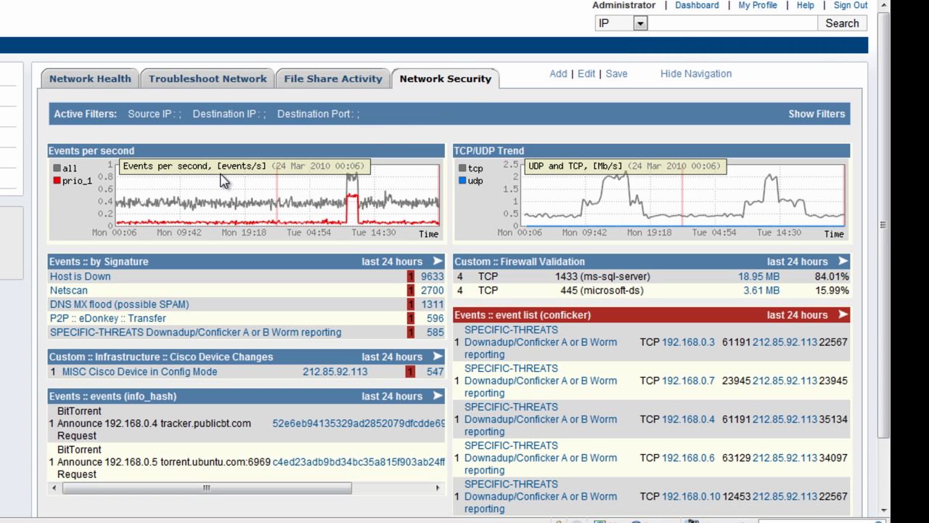
Look up both BitTorrent info hashes from the dashboard's events panel with a web search
{"action": "scroll", "coordinate": [222, 181], "scroll_direction": "down", "scroll_amount": 2}
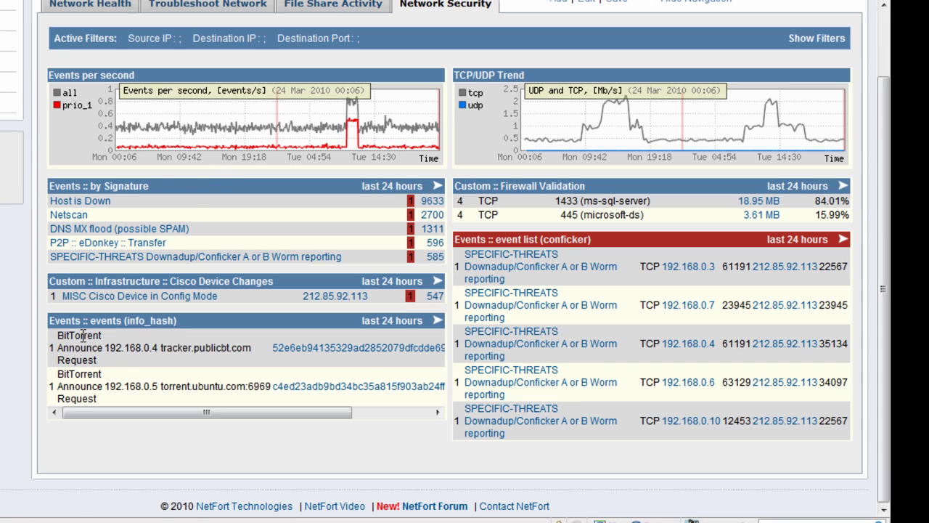
{"action": "left_click", "coordinate": [362, 347]}
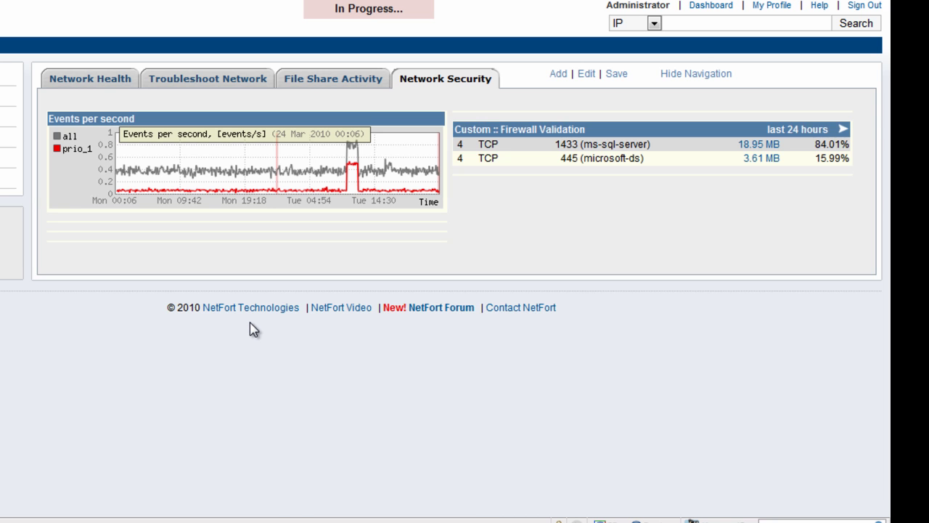
{"action": "scroll", "coordinate": [329, 308], "scroll_direction": "down", "scroll_amount": 1}
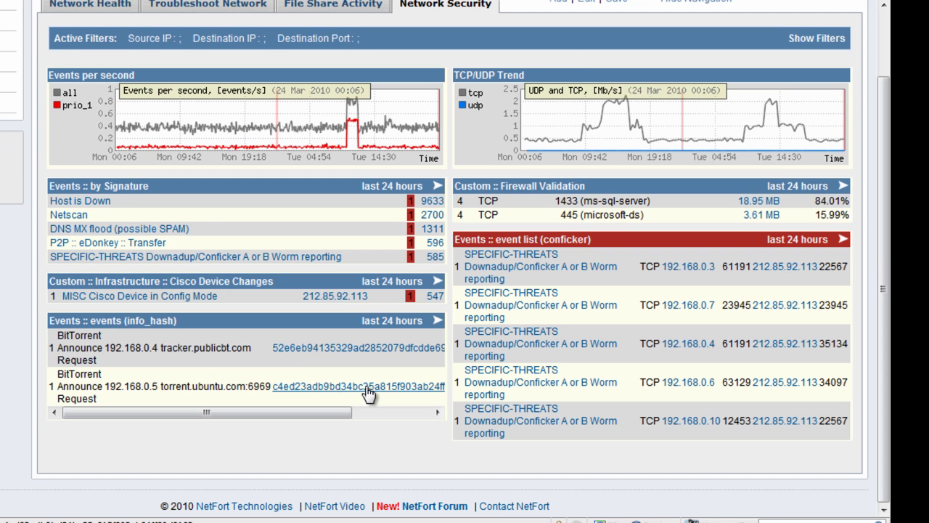
{"action": "left_click", "coordinate": [367, 384]}
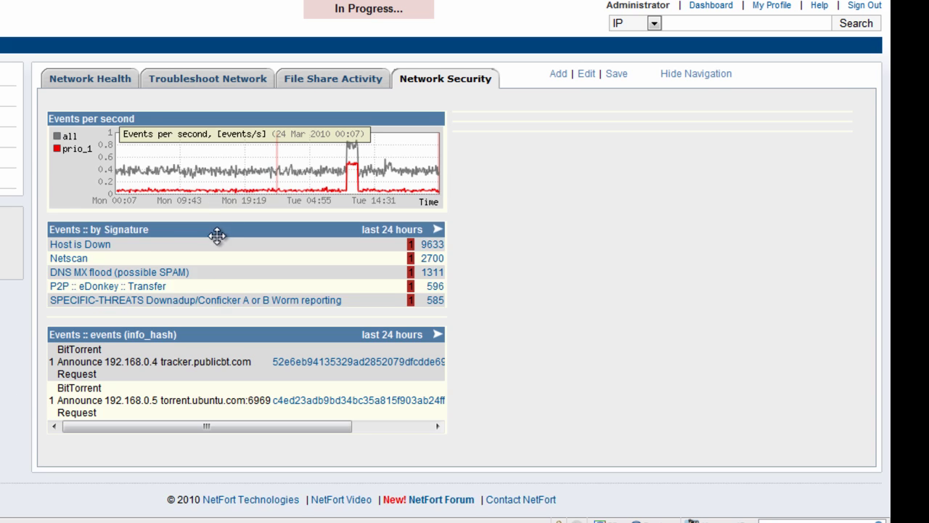
Copy the external client IP 212.85.92.113 from the port 1433 Top Clients report
{"action": "scroll", "coordinate": [317, 340], "scroll_direction": "down", "scroll_amount": 1}
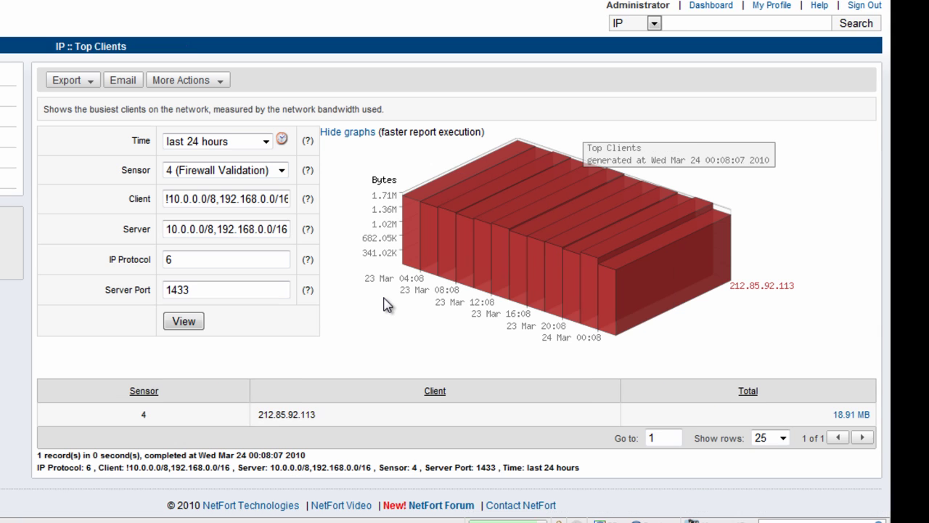
{"action": "left_click_drag", "start_coordinate": [283, 413], "coordinate": [259, 418]}
{"action": "right_click", "coordinate": [268, 416]}
{"action": "left_click", "coordinate": [313, 432]}
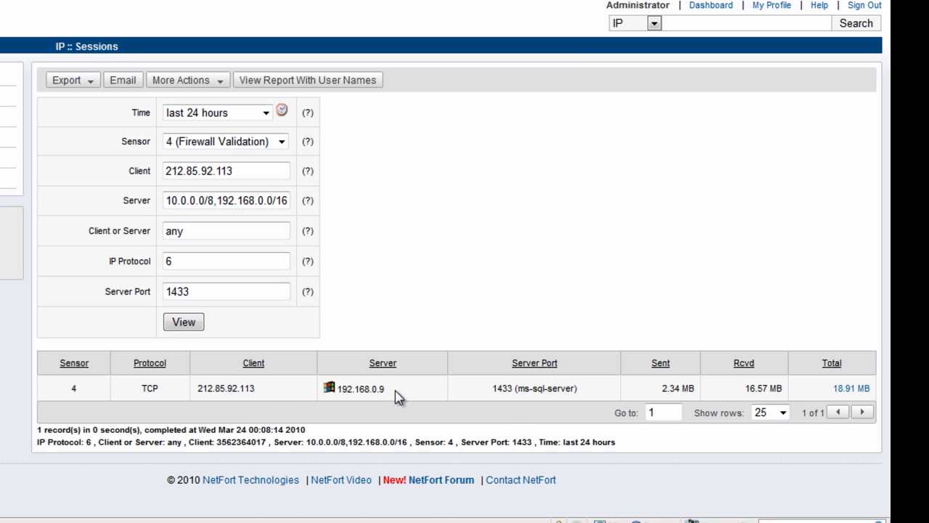
{"action": "left_click_drag", "start_coordinate": [392, 390], "coordinate": [342, 400]}
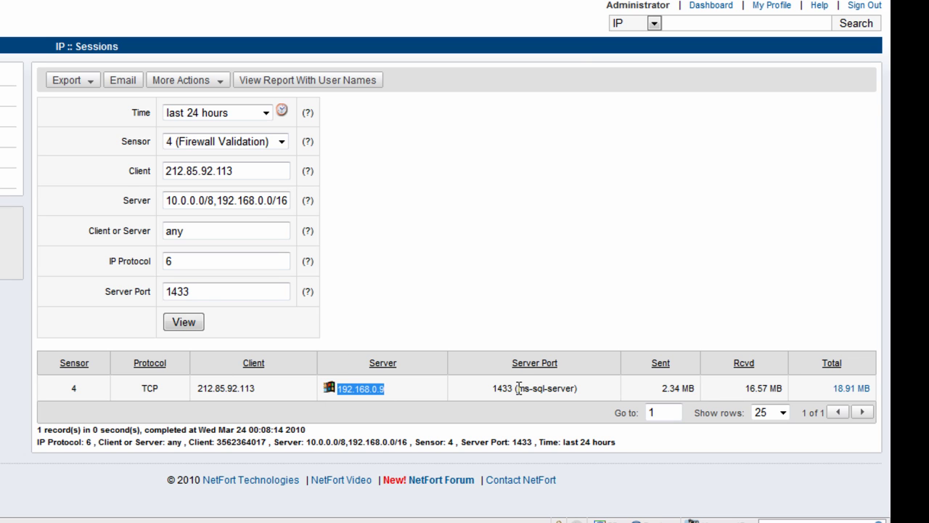
{"action": "left_click_drag", "start_coordinate": [255, 389], "coordinate": [190, 390]}
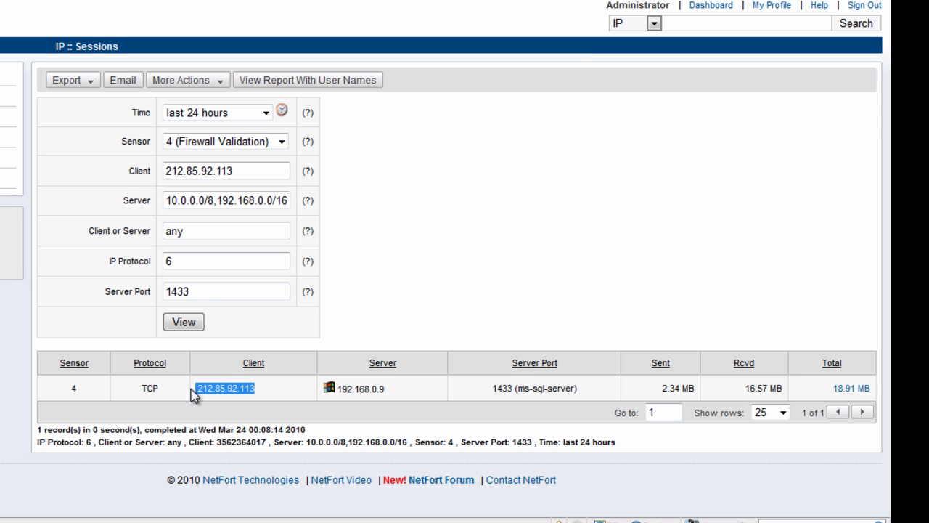
{"action": "right_click", "coordinate": [209, 388]}
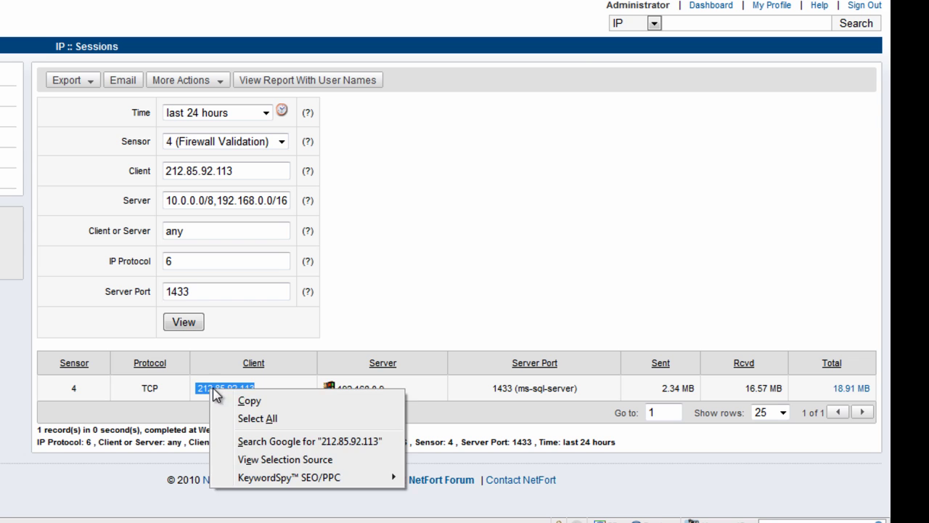
{"action": "left_click", "coordinate": [246, 401]}
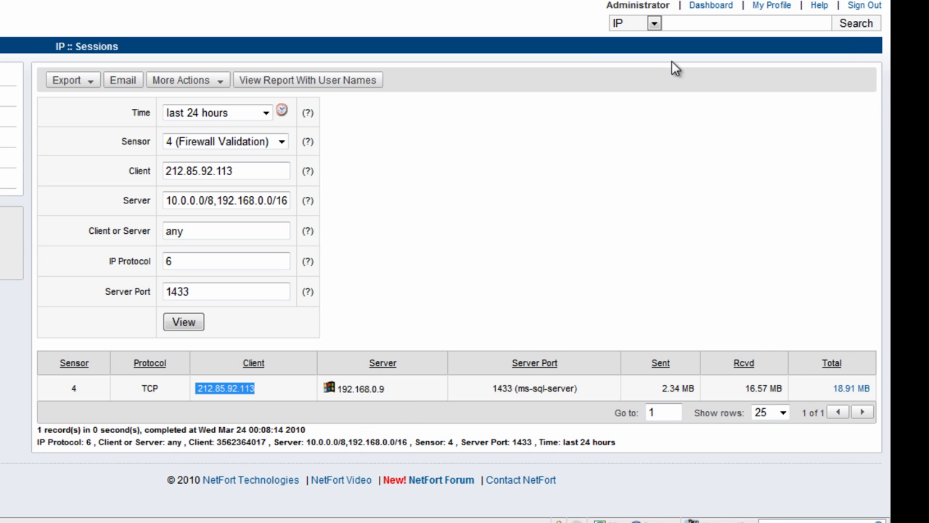
{"action": "right_click", "coordinate": [675, 24]}
{"action": "left_click", "coordinate": [715, 94]}
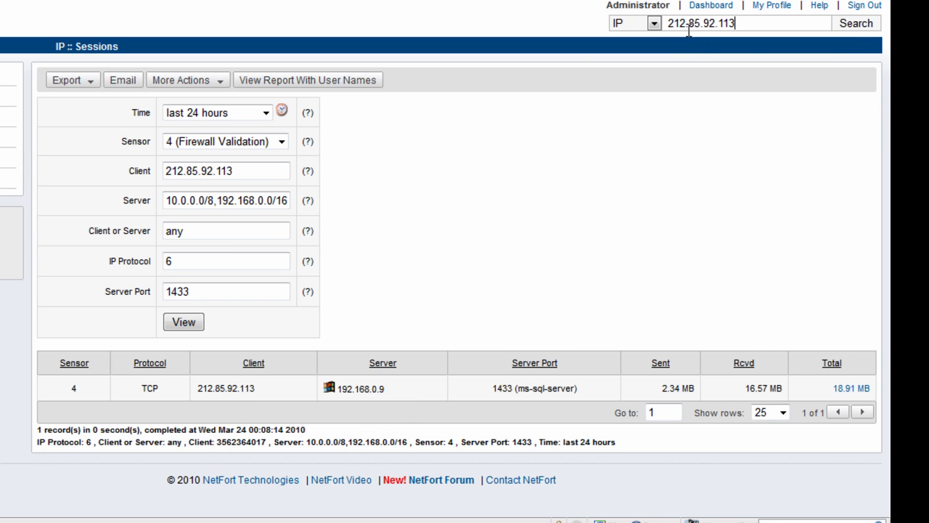
Rerun the IP search for 212.85.92.113 and highlight its ms-sql-server traffic amount
{"action": "left_click", "coordinate": [854, 22]}
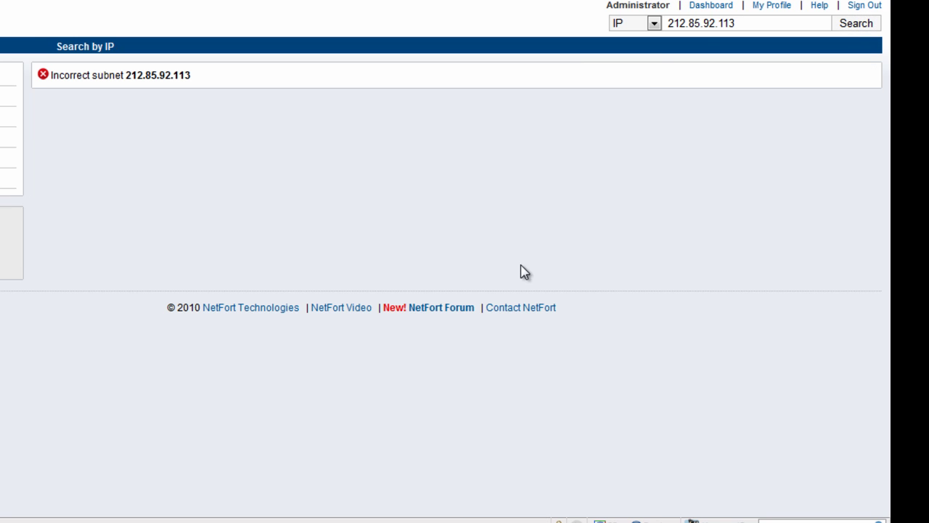
{"action": "left_click", "coordinate": [666, 24]}
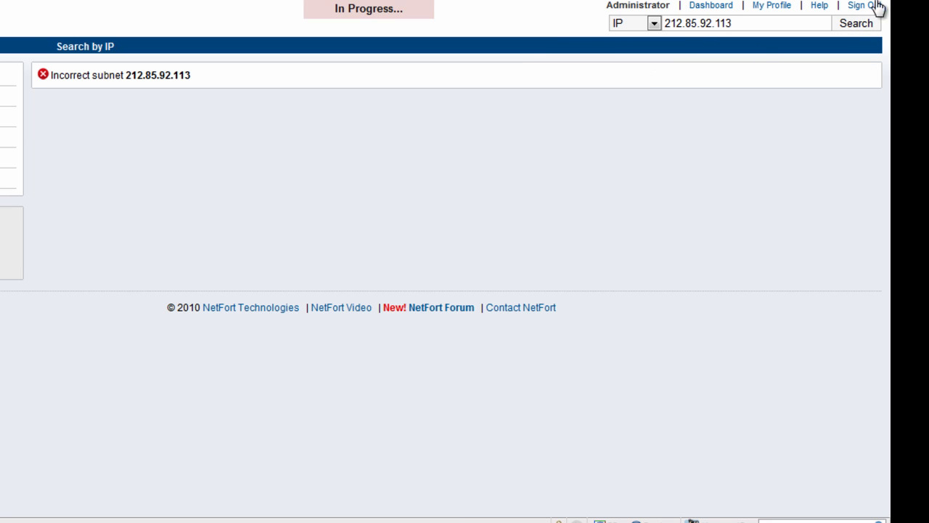
{"action": "left_click", "coordinate": [862, 26]}
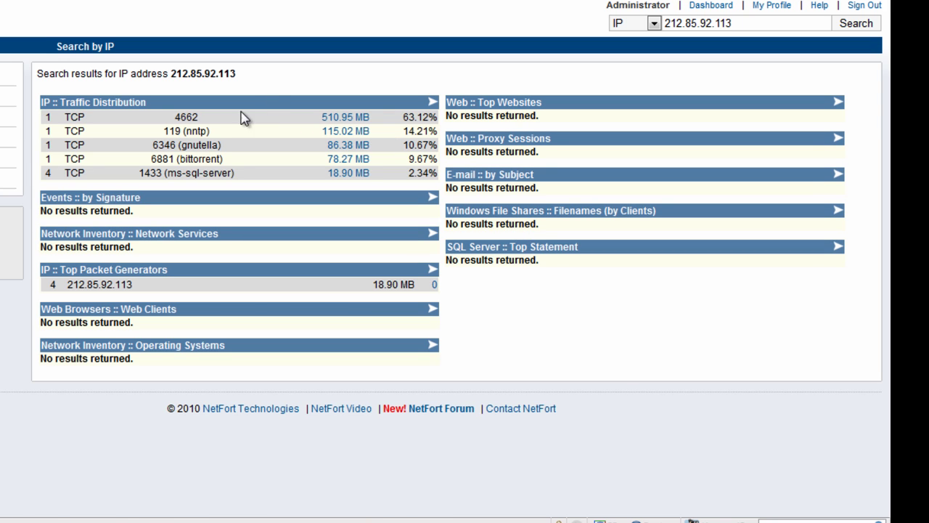
{"action": "left_click_drag", "start_coordinate": [197, 174], "coordinate": [385, 181]}
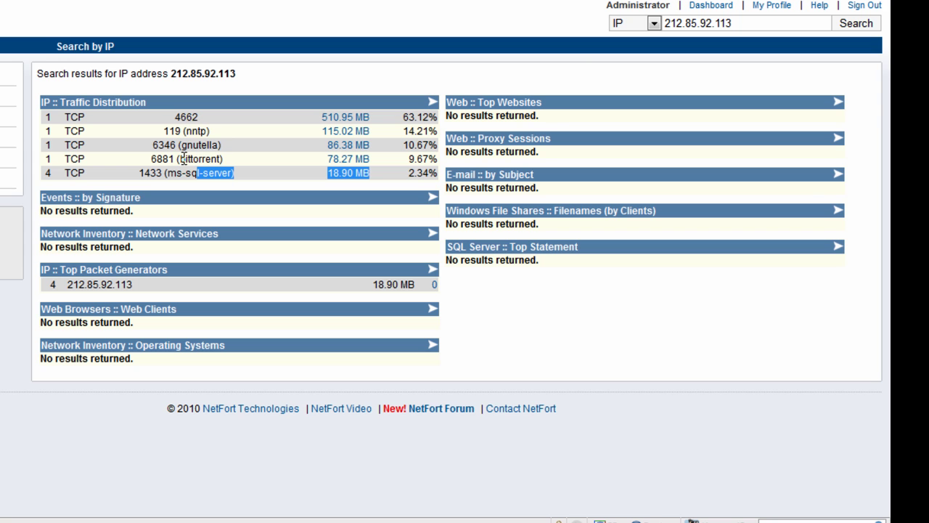
Open the 78.27 MB bittorrent port 6881 sessions for 212.85.92.113 and review the client addresses
{"action": "left_click", "coordinate": [370, 166]}
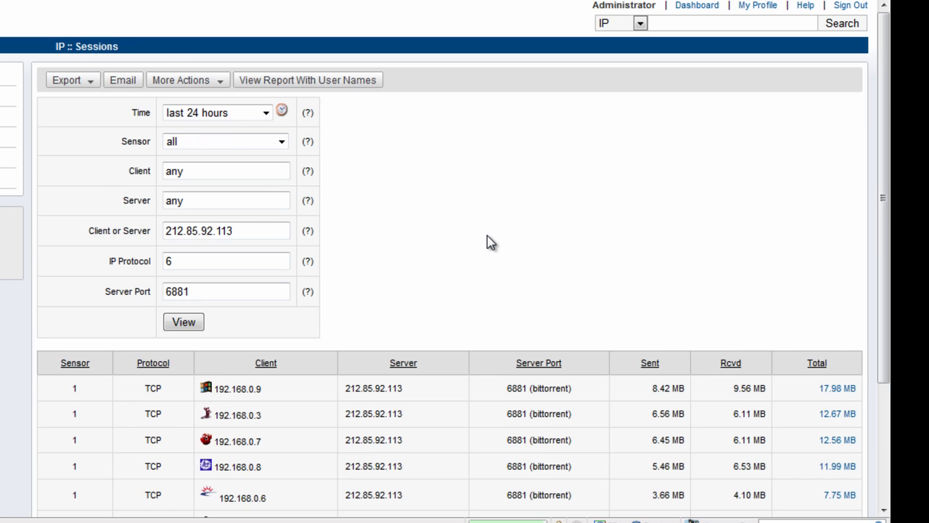
{"action": "scroll", "coordinate": [487, 235], "scroll_direction": "down", "scroll_amount": 3}
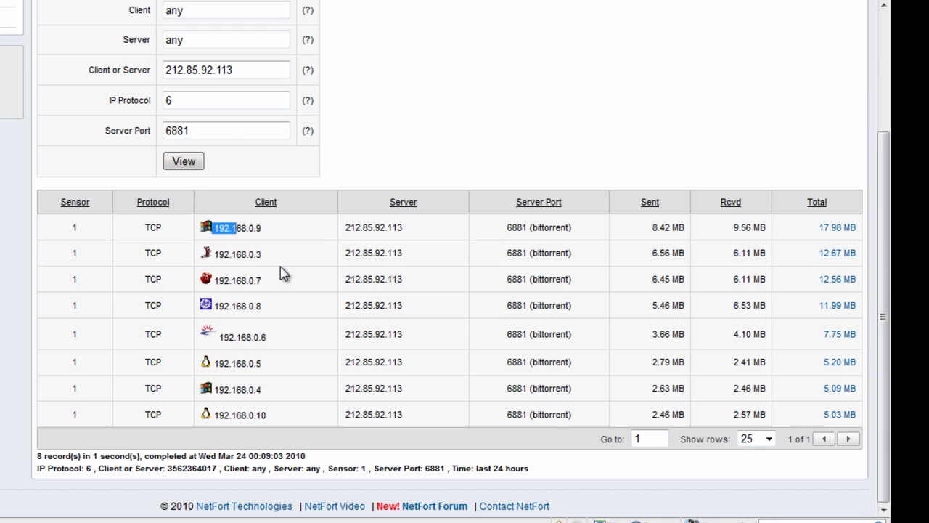
{"action": "left_click_drag", "start_coordinate": [280, 263], "coordinate": [197, 266]}
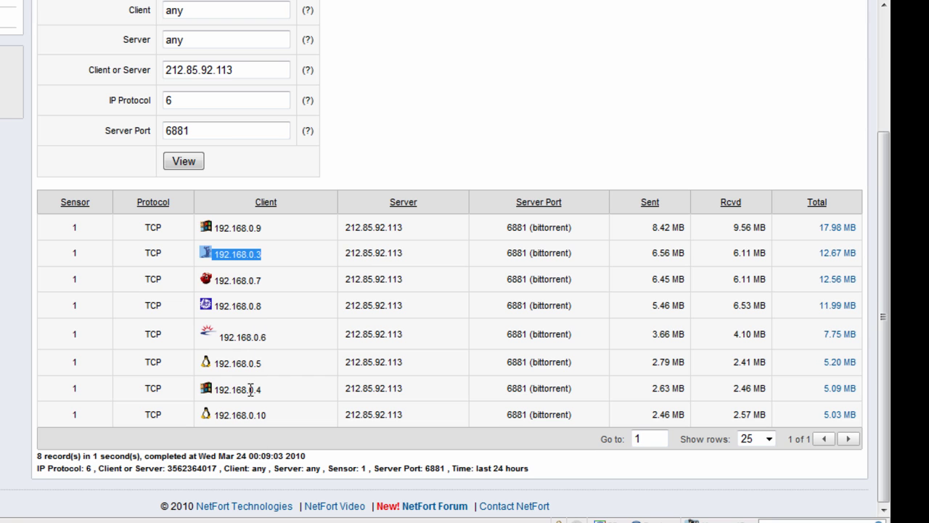
Select the server address 212.85.92.113 in the sessions list and copy it
{"action": "left_click", "coordinate": [413, 227]}
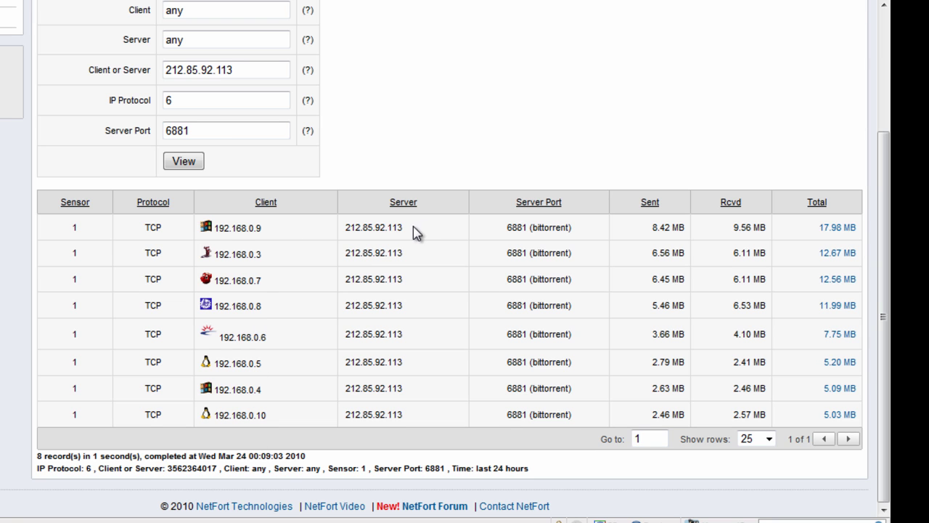
{"action": "left_click_drag", "start_coordinate": [413, 226], "coordinate": [344, 228]}
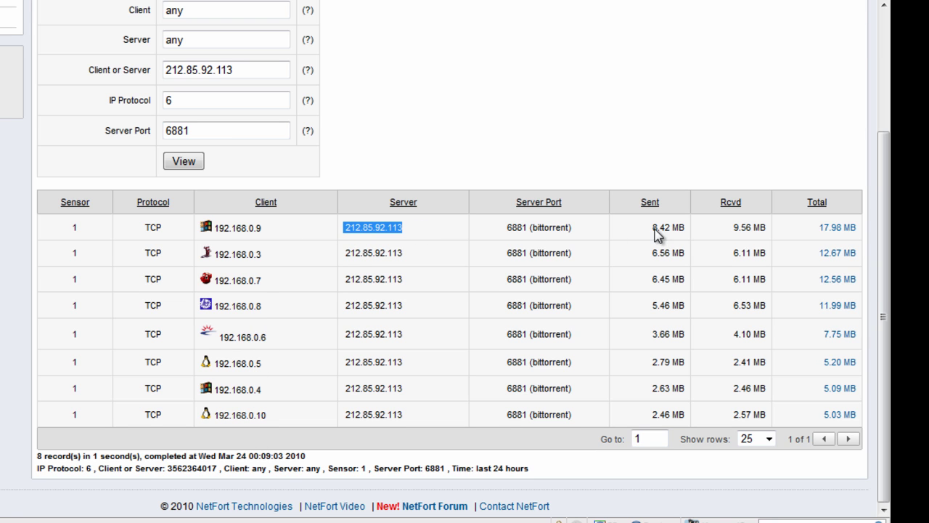
{"action": "left_click", "coordinate": [373, 228]}
{"action": "left_click_drag", "start_coordinate": [404, 227], "coordinate": [345, 232]}
{"action": "left_click_drag", "start_coordinate": [405, 234], "coordinate": [342, 239]}
{"action": "right_click", "coordinate": [362, 224]}
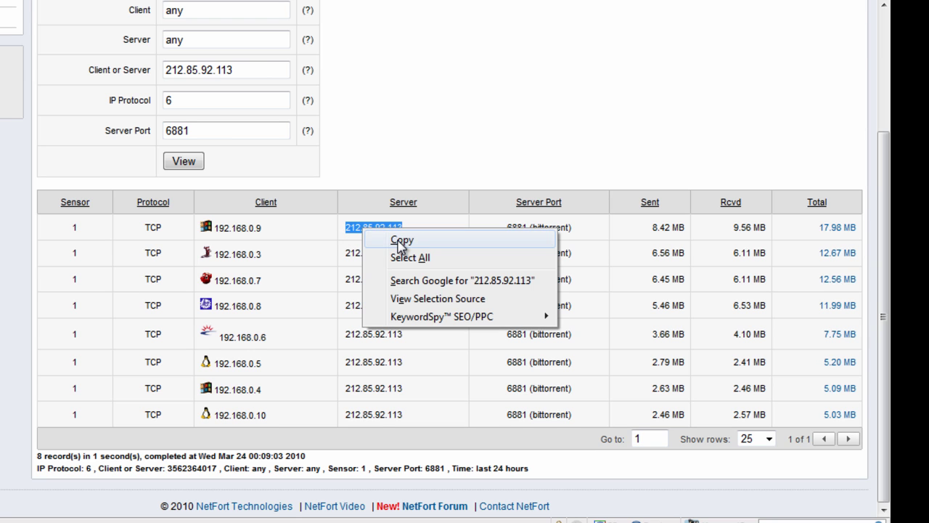
{"action": "left_click", "coordinate": [379, 240]}
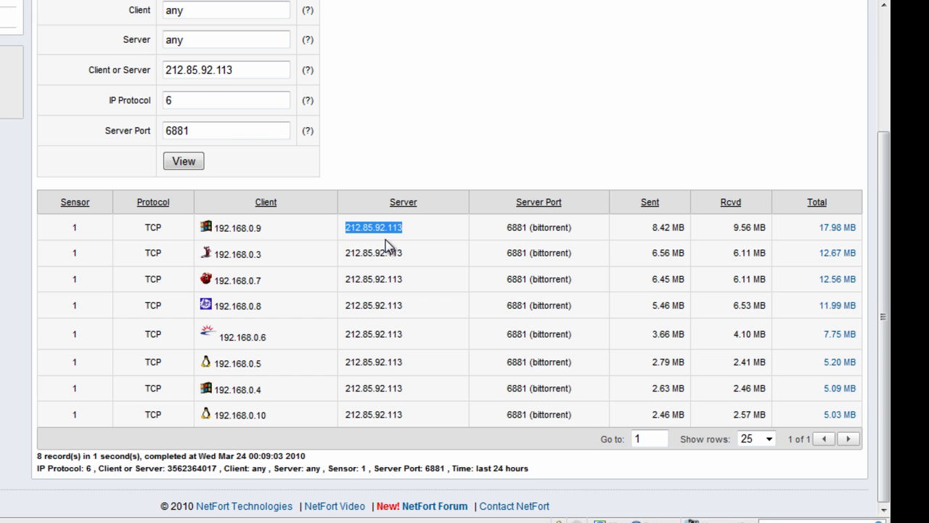
{"action": "scroll", "coordinate": [388, 245], "scroll_direction": "up", "scroll_amount": 2}
{"action": "scroll", "coordinate": [392, 247], "scroll_direction": "down", "scroll_amount": 2}
{"action": "scroll", "coordinate": [398, 354], "scroll_direction": "up", "scroll_amount": 3}
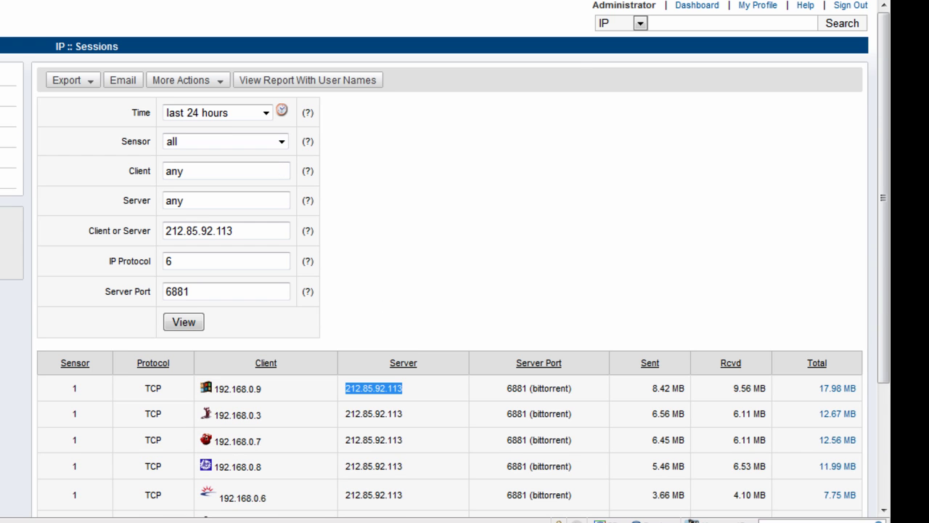
Go back to the Network Security dashboard with its Conficker and BitTorrent event lists
{"action": "key", "text": "alt+Left"}
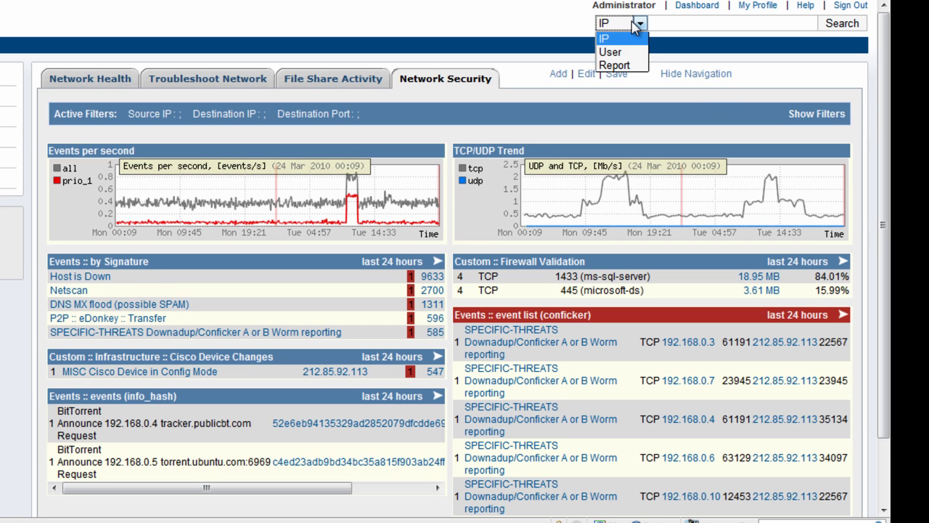
Search by User for the Customer Support user's name to show its 1.61 GB traffic results
{"action": "left_click", "coordinate": [613, 52]}
{"action": "left_click", "coordinate": [710, 23]}
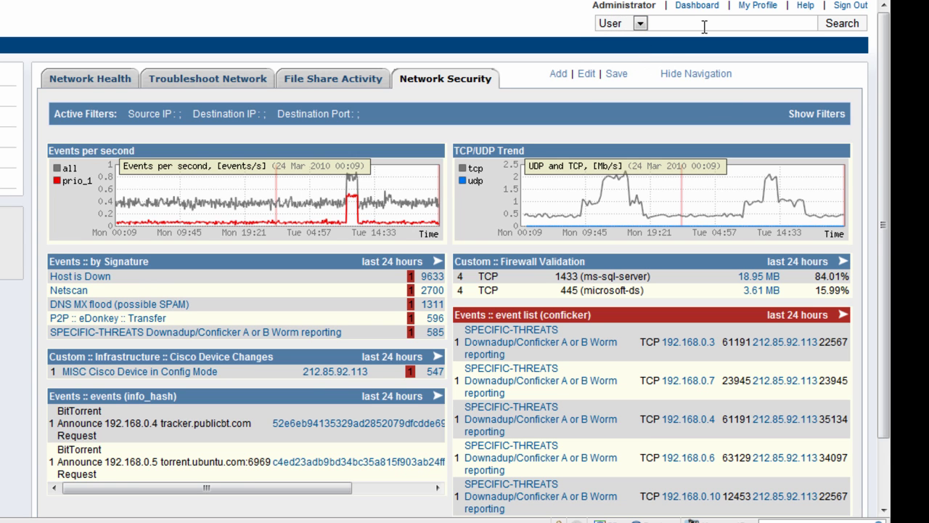
{"action": "type", "text": "bill"}
{"action": "key", "text": "Return"}
{"action": "left_click", "coordinate": [842, 24]}
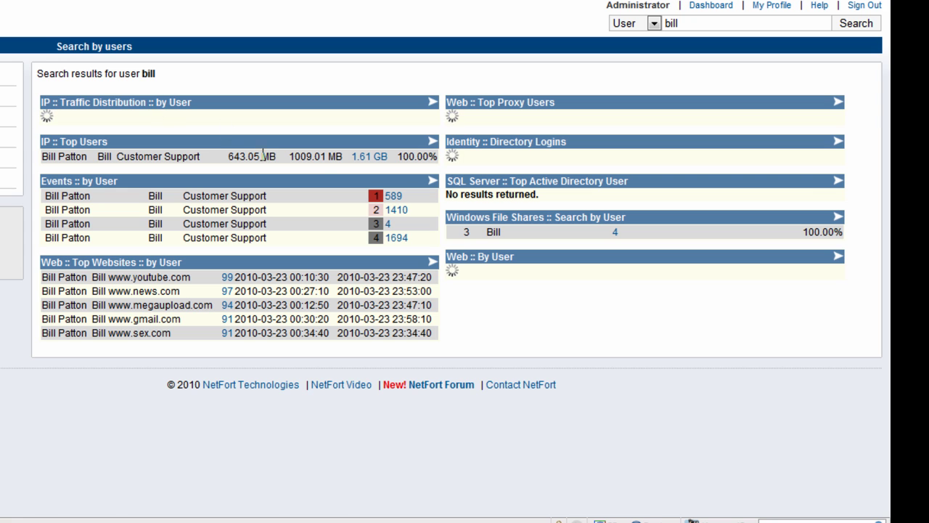
{"action": "left_click", "coordinate": [378, 164]}
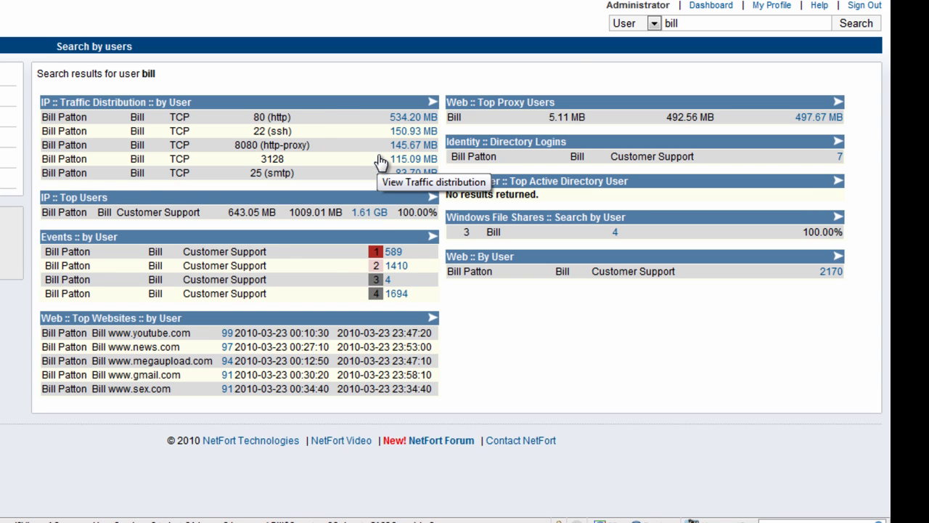
Open the user's 589 priority 1 events by signature and review the Conficker worm entry
{"action": "left_click", "coordinate": [393, 253]}
{"action": "scroll", "coordinate": [394, 260], "scroll_direction": "down", "scroll_amount": 2}
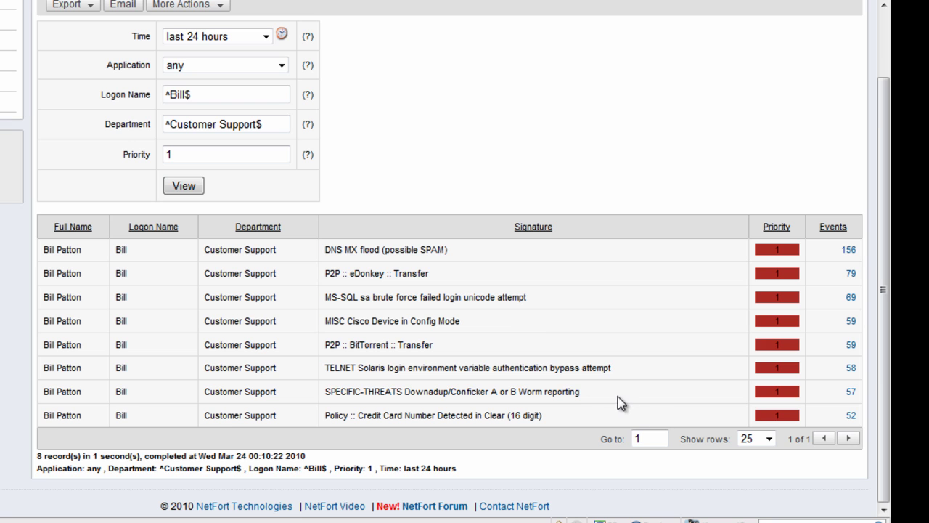
{"action": "left_click_drag", "start_coordinate": [581, 391], "coordinate": [333, 398]}
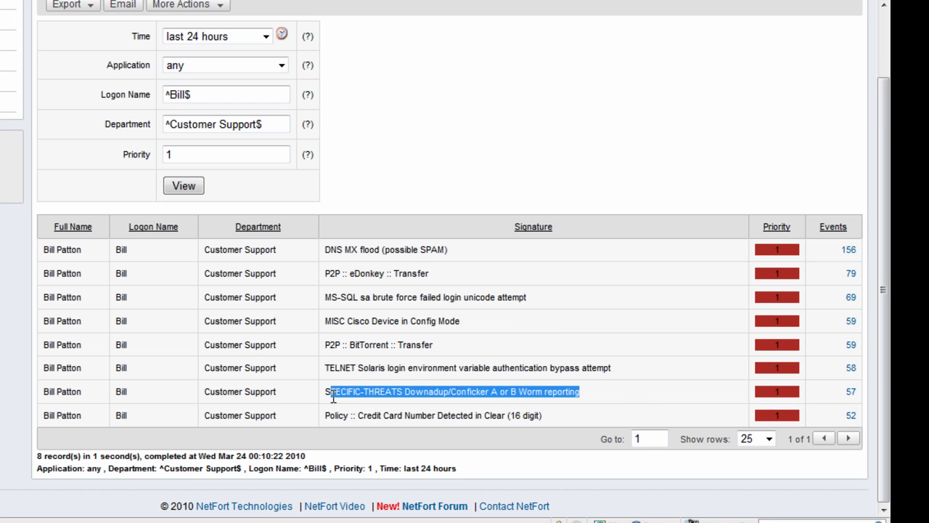
{"action": "left_click", "coordinate": [418, 249]}
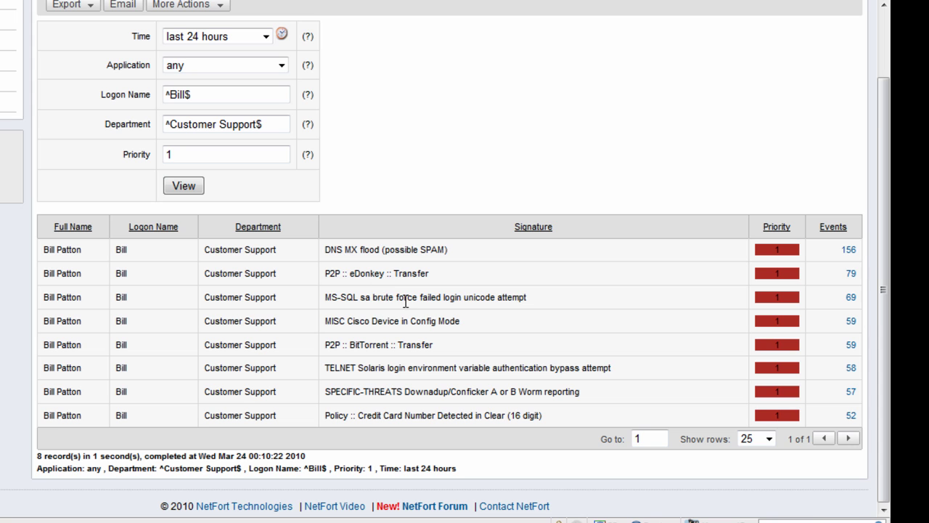
{"action": "scroll", "coordinate": [401, 298], "scroll_direction": "up", "scroll_amount": 2}
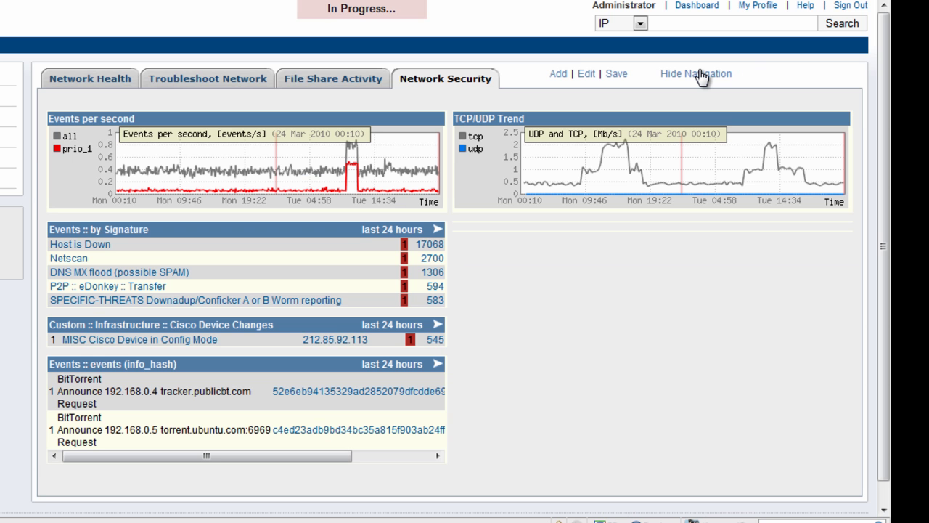
Hide the navigation so the dashboard widens to show Firewall Validation and Conficker events
{"action": "left_click", "coordinate": [700, 76]}
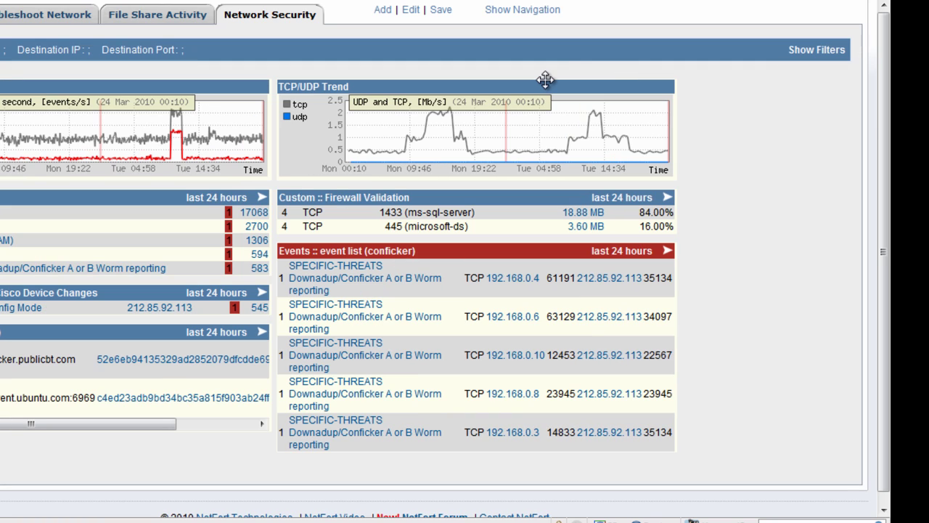